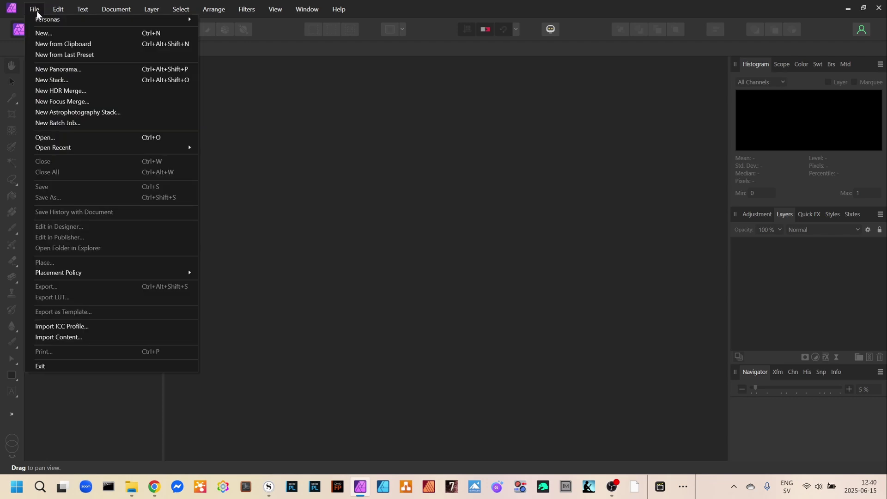
# Create a new HDR merge from the RAW photos 8U1A7090.CR3 to 8U1A7094.CR3 with automatic perspective alignment, 40% noise reduction and tone mapping.
pyautogui.click(61, 95)
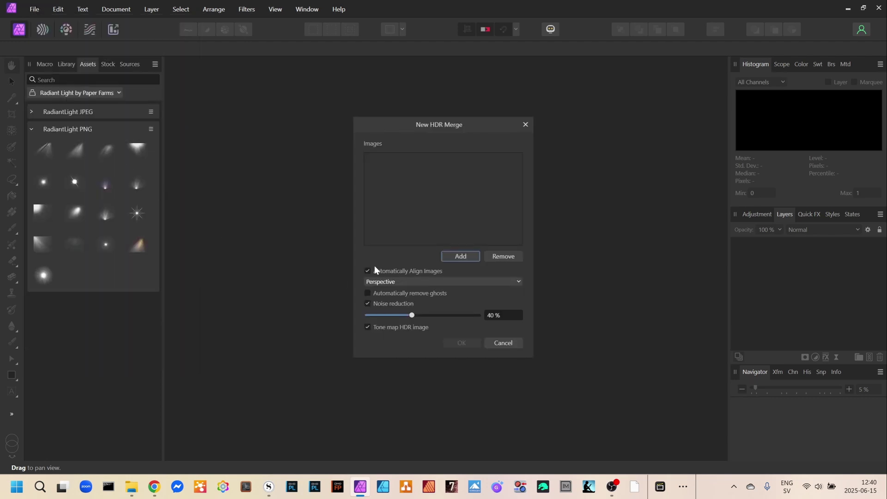
pyautogui.click(460, 256)
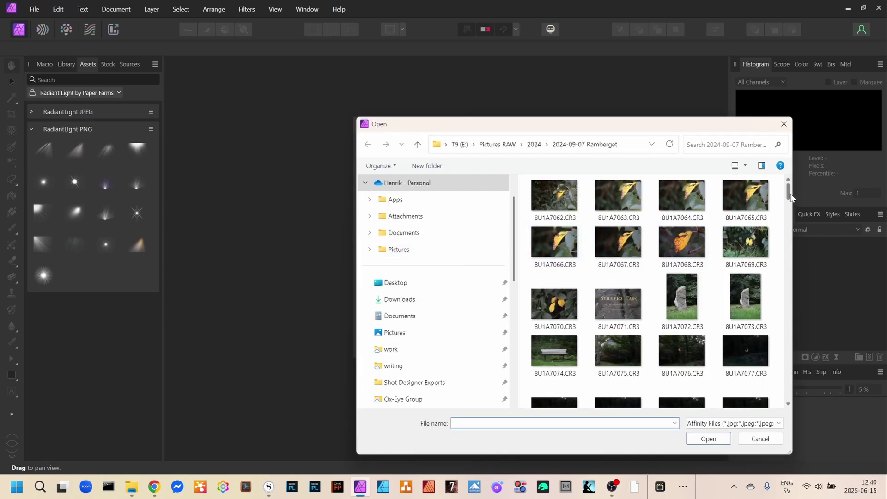
pyautogui.moveTo(788, 193); pyautogui.dragTo(789, 224)
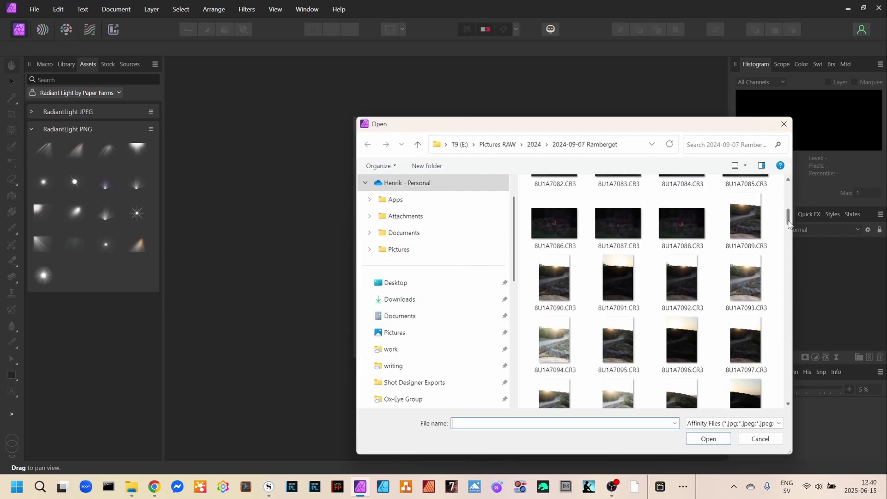
pyautogui.click(555, 281)
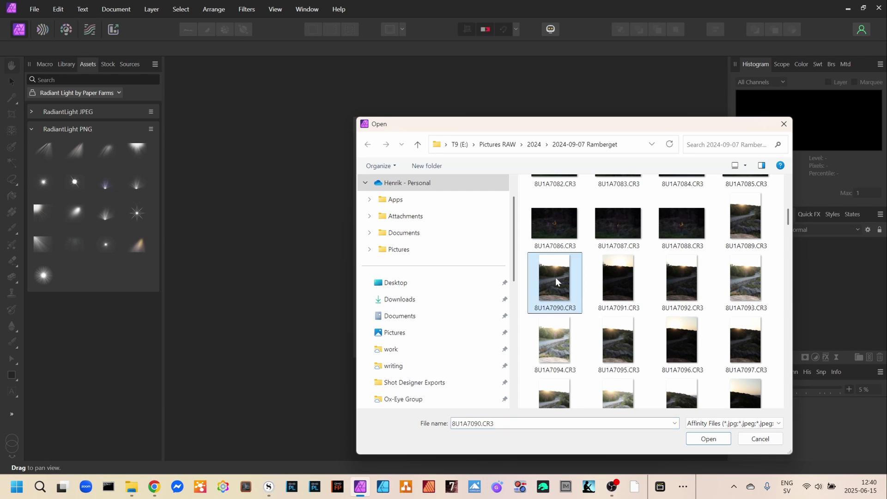
pyautogui.keyDown('shift'); pyautogui.click(553, 337); pyautogui.keyUp('shift')
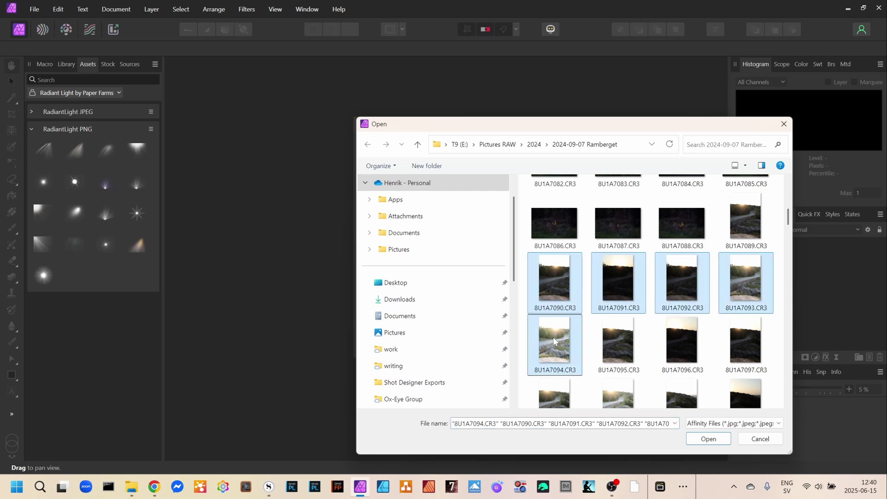
pyautogui.click(713, 440)
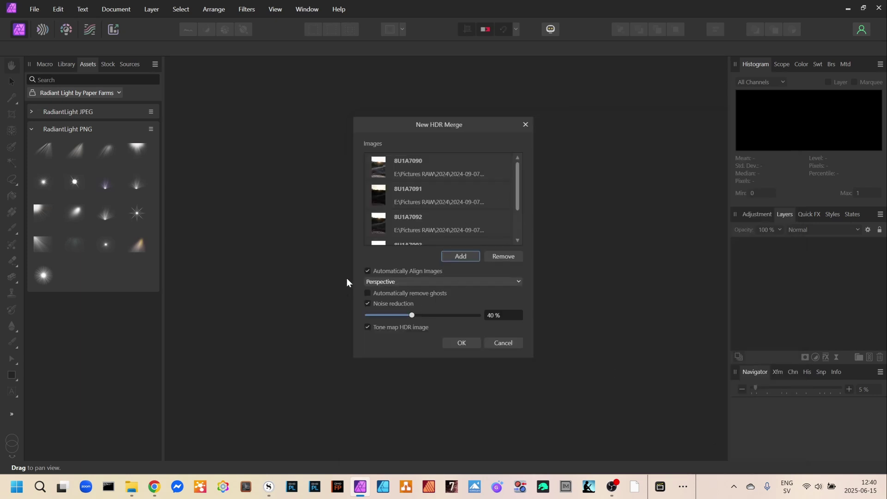
pyautogui.click(455, 342)
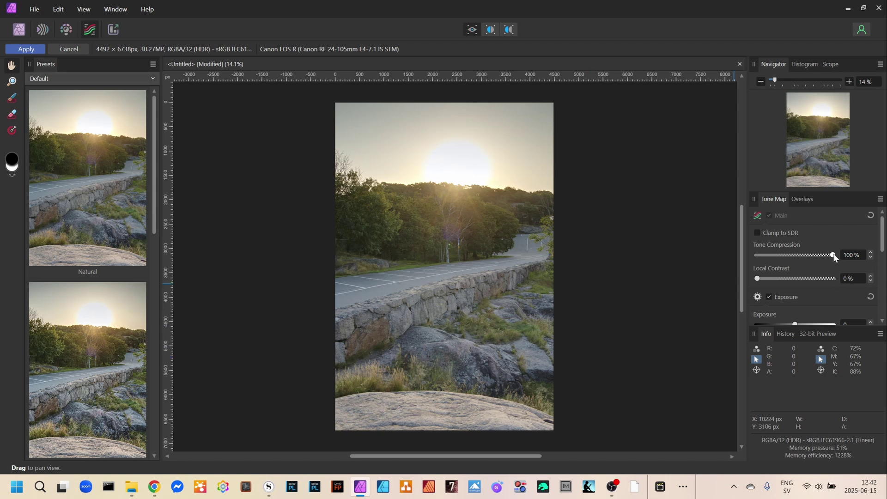
# Set Tone Compression to 100% and Local Contrast to 0%, and try the Dramatic tone-mapping preset on the merged image.
pyautogui.moveTo(834, 257)
pyautogui.mouseDown()
pyautogui.moveTo(739, 257)
pyautogui.moveTo(844, 261)
pyautogui.mouseUp()
pyautogui.moveTo(762, 279); pyautogui.dragTo(741, 284)
pyautogui.scroll(-1, 155, 186)
pyautogui.moveTo(155, 186); pyautogui.dragTo(177, 399)
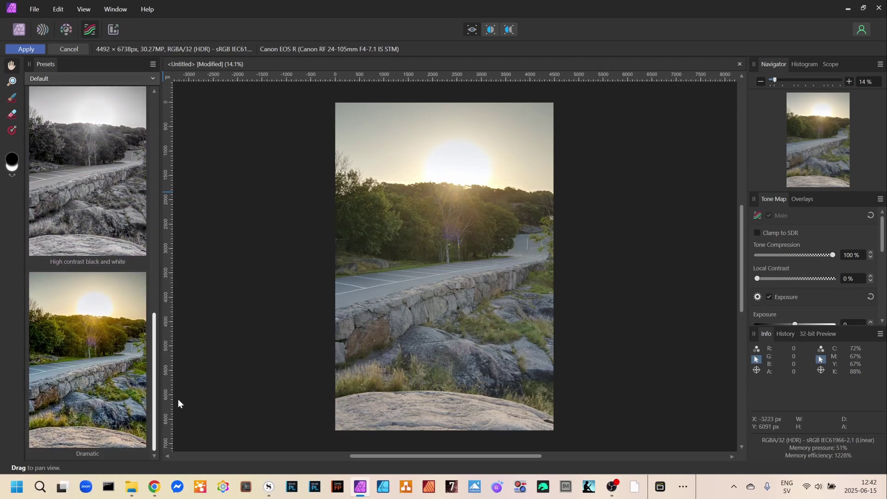
pyautogui.click(96, 361)
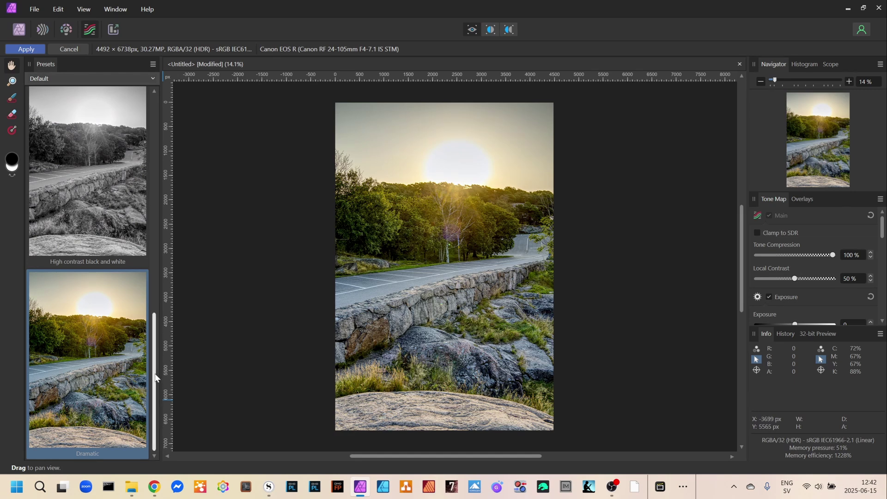
# Choose the Natural preset for the merged HDR image and apply the tone mapping.
pyautogui.moveTo(155, 377); pyautogui.dragTo(158, 140)
pyautogui.click(93, 195)
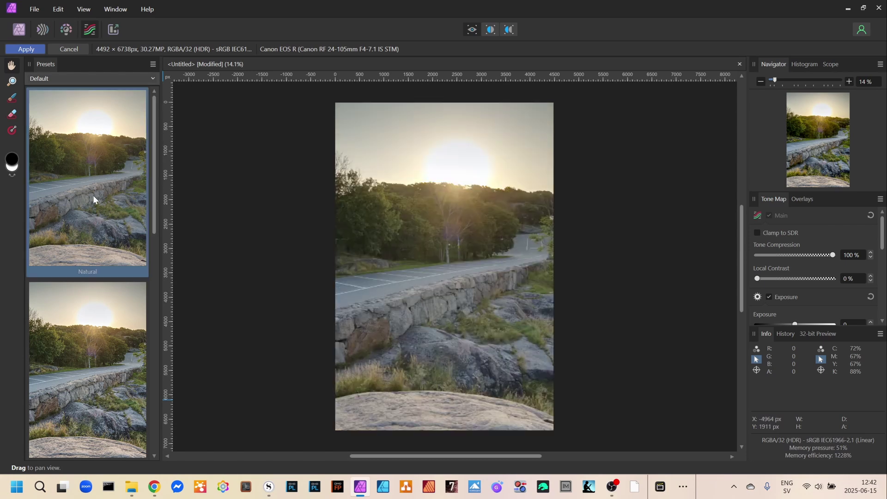
pyautogui.click(153, 63)
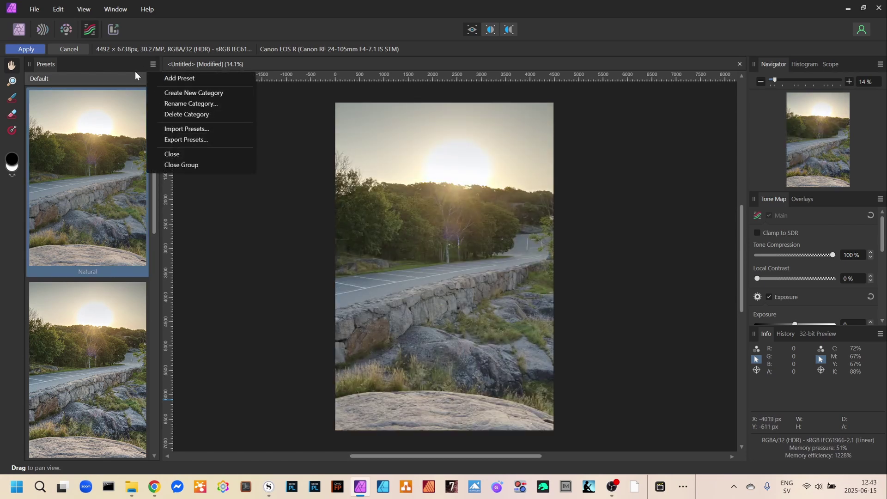
pyautogui.click(237, 8)
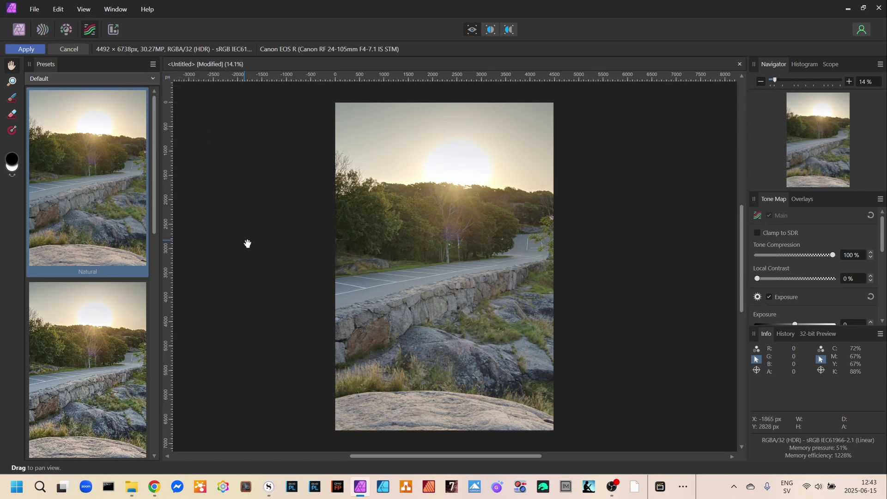
pyautogui.press('Return')
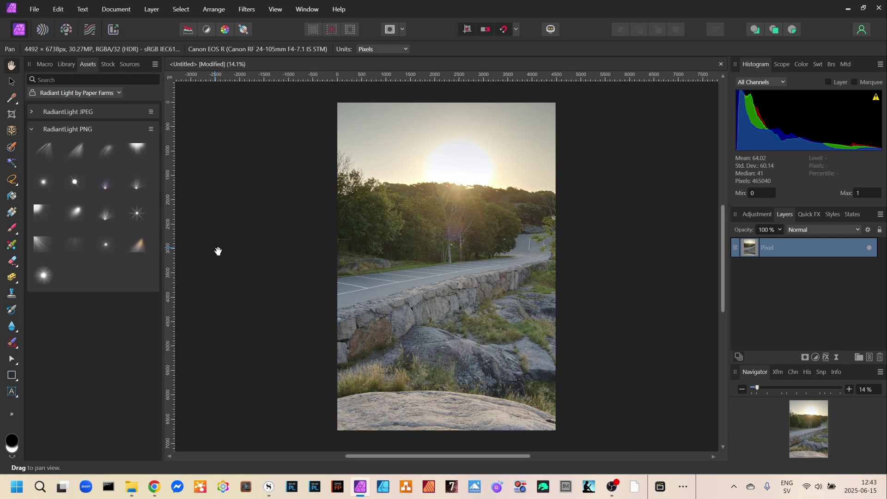
# Examine the document's format and ICC profile conversion options without converting the image.
pyautogui.click(116, 10)
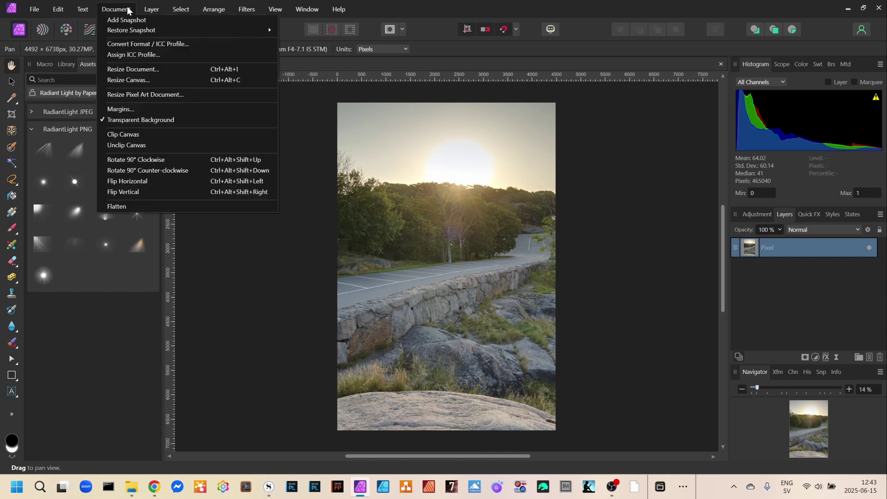
pyautogui.click(120, 43)
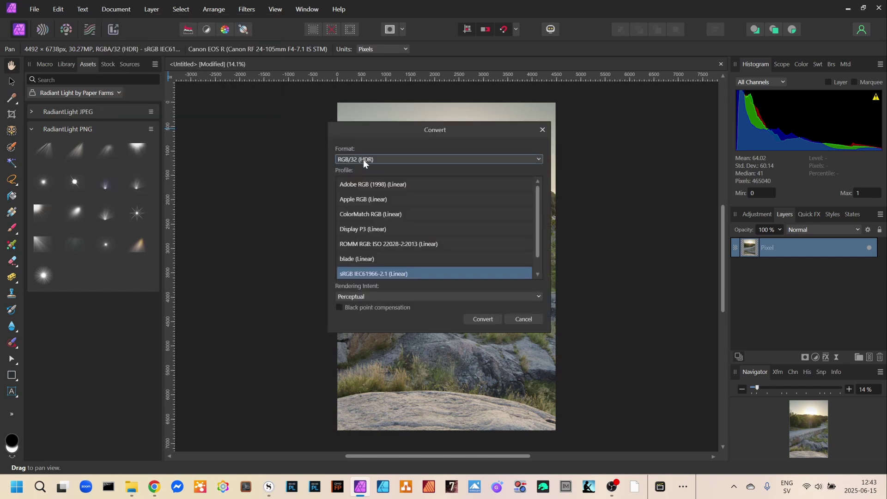
pyautogui.click(522, 319)
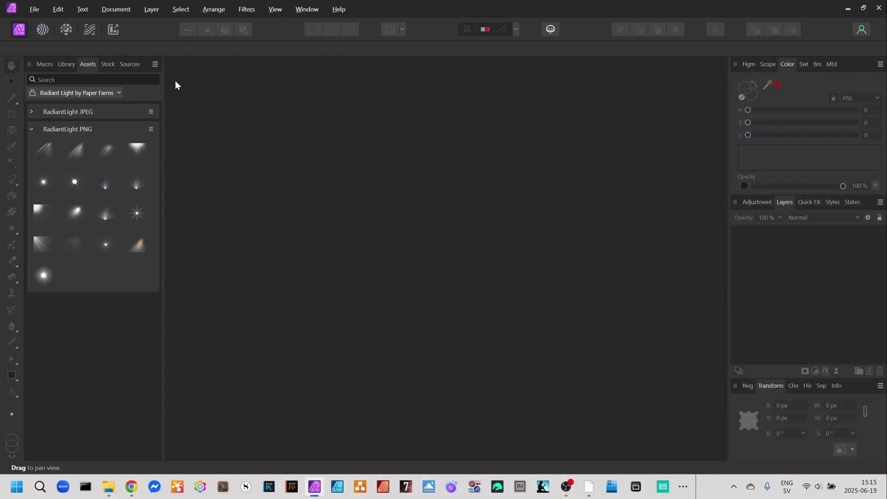
# Start a new panorama and add the seven EXR files from 8U1A7090-8U1A7094.exr to 8U1A7120-8U1A7124.exr in the Panorama 01 folder.
pyautogui.click(34, 10)
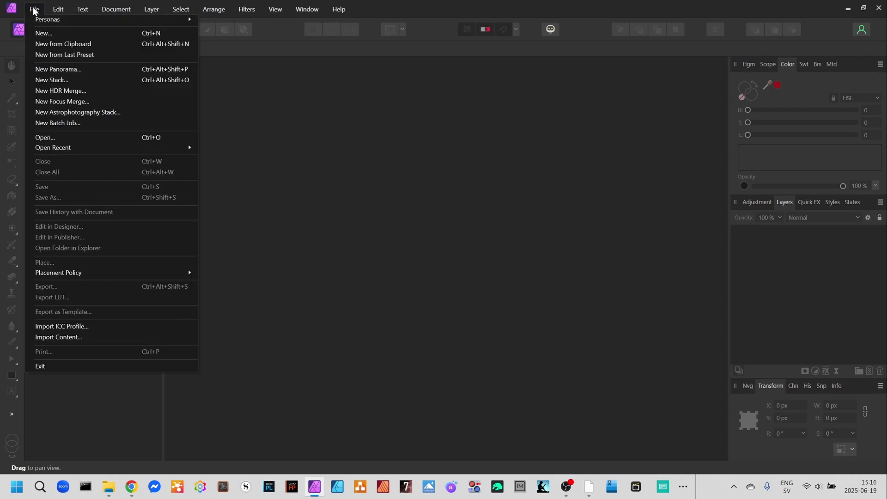
pyautogui.click(63, 70)
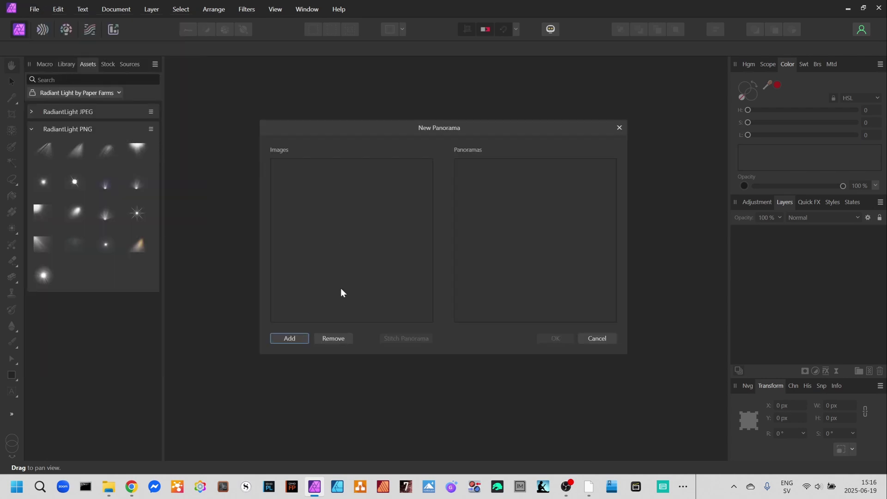
pyautogui.click(298, 336)
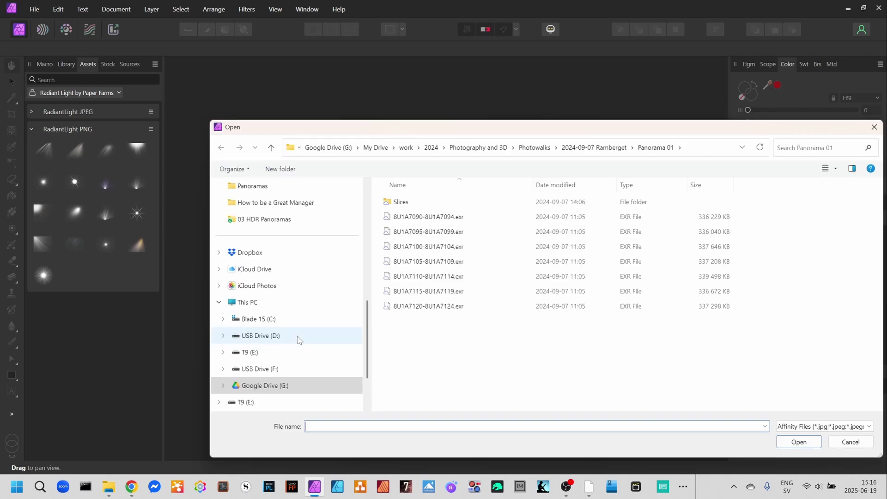
pyautogui.click(455, 216)
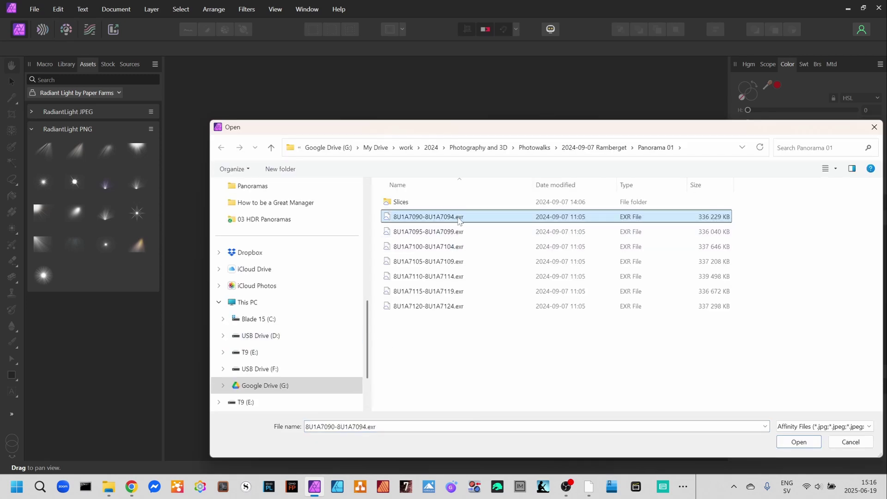
pyautogui.keyDown('shift'); pyautogui.click(443, 306); pyautogui.keyUp('shift')
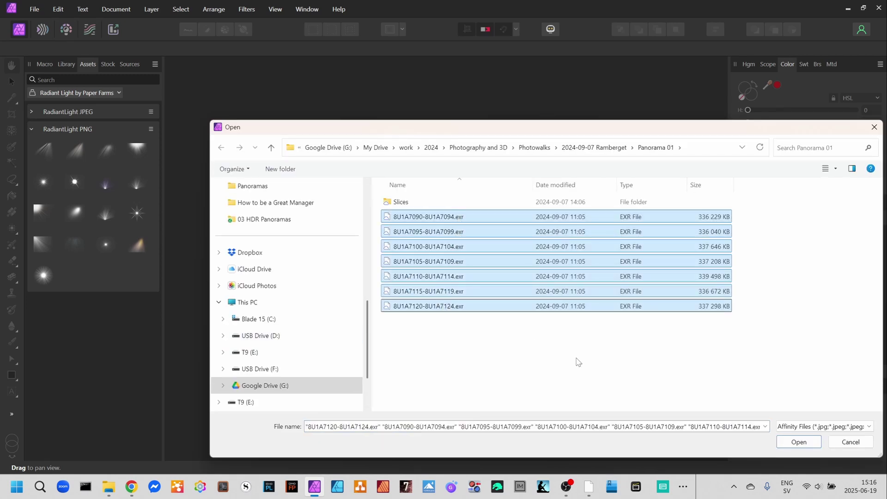
pyautogui.click(797, 442)
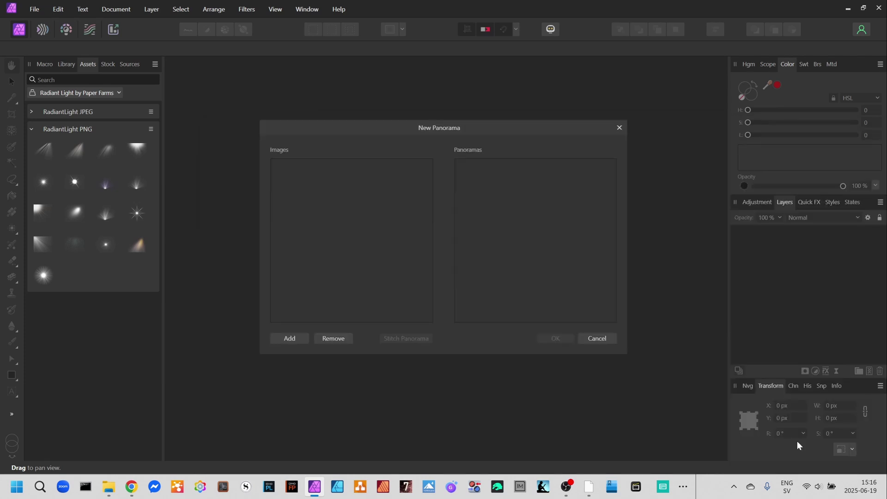
pyautogui.moveTo(425, 215); pyautogui.dragTo(440, 306)
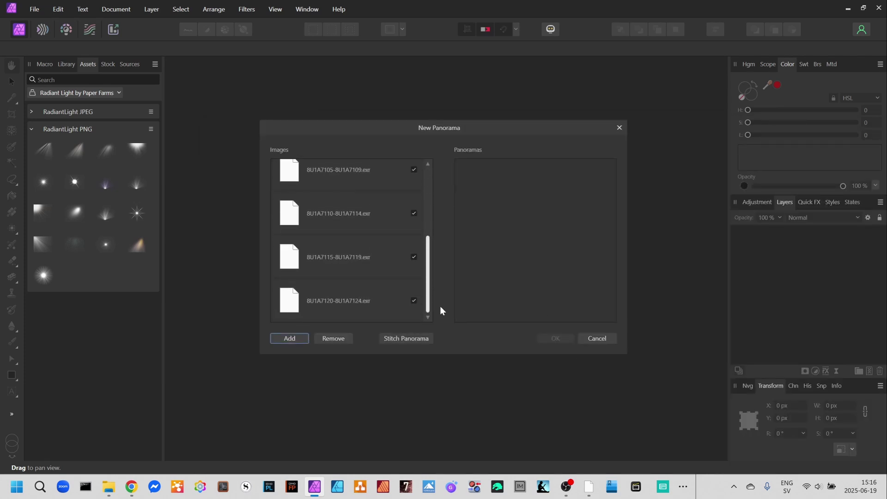
# Stitch the added images into a panorama and inpaint its transparent edge areas, applying the result.
pyautogui.click(415, 338)
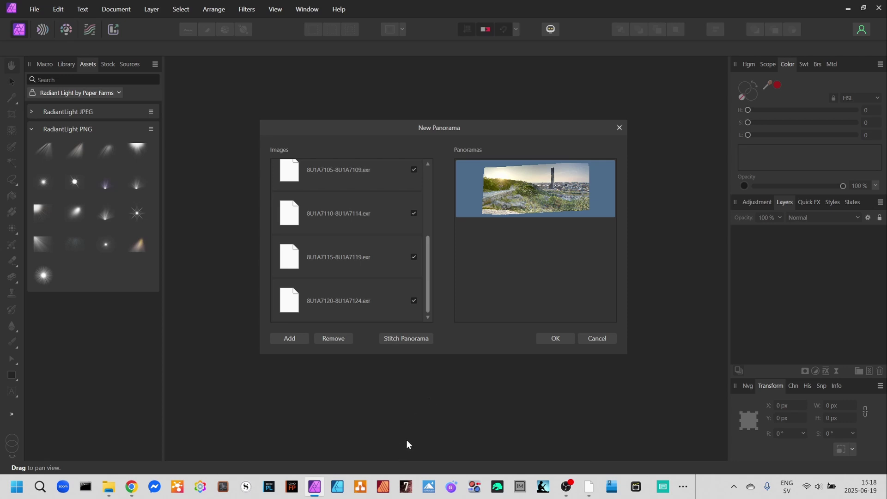
pyautogui.click(556, 339)
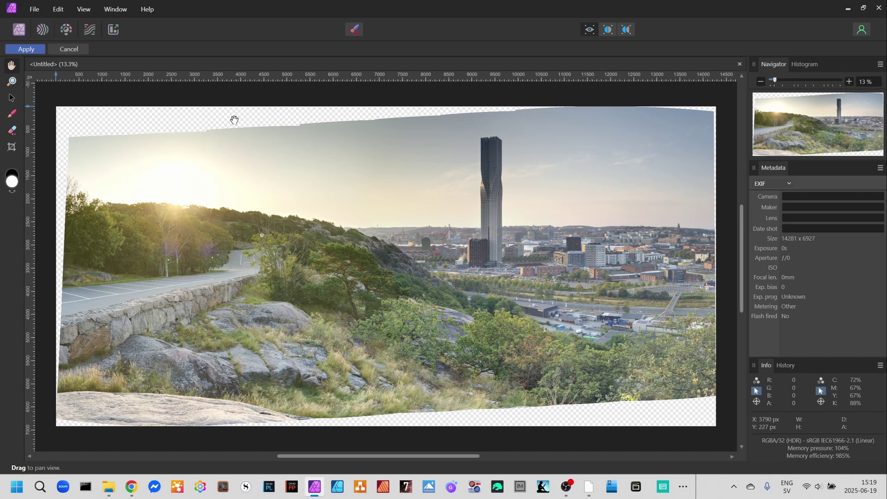
pyautogui.click(354, 30)
pyautogui.click(26, 49)
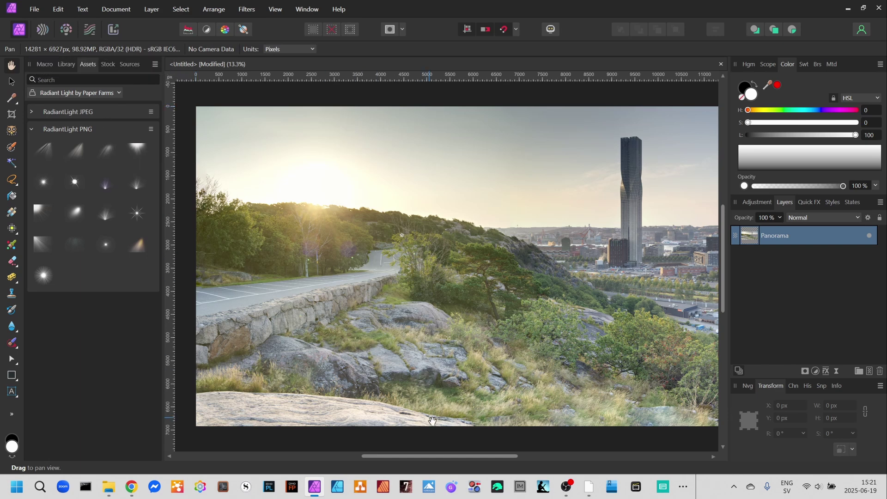
# Set up an unconstrained crop that trims the lower edge of the panorama to a height of 6148 px.
pyautogui.moveTo(430, 458); pyautogui.dragTo(395, 461)
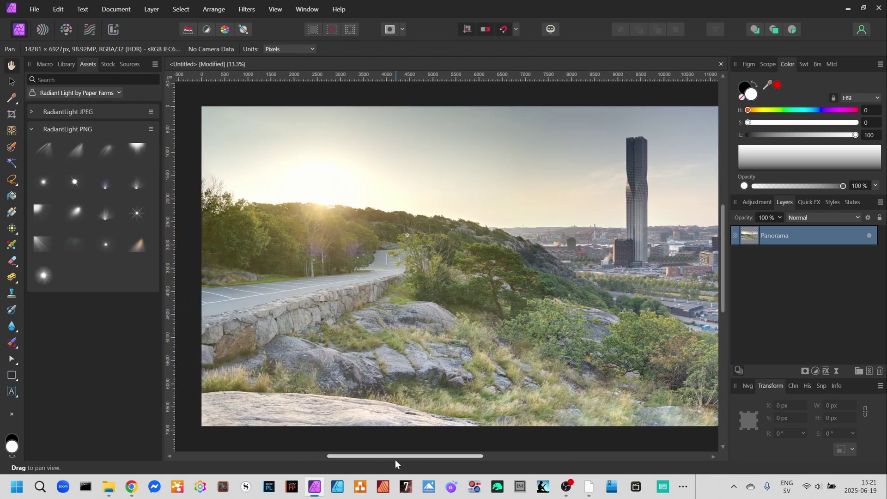
pyautogui.click(12, 115)
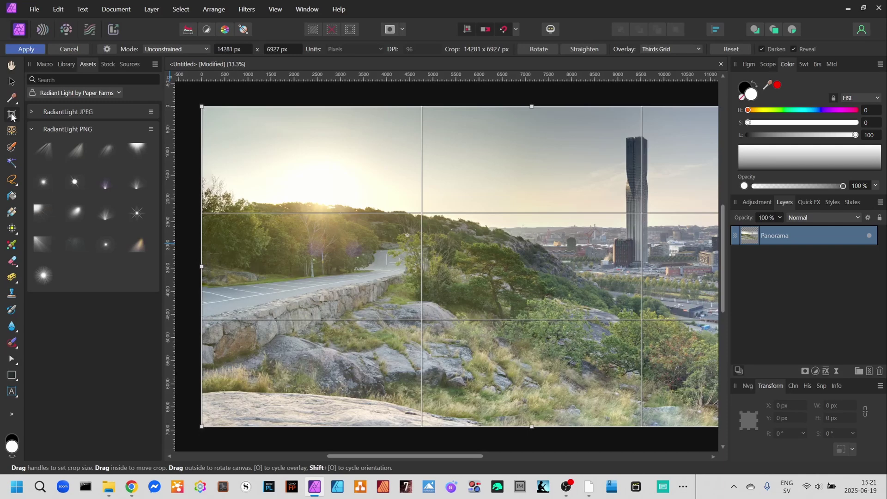
pyautogui.click(180, 49)
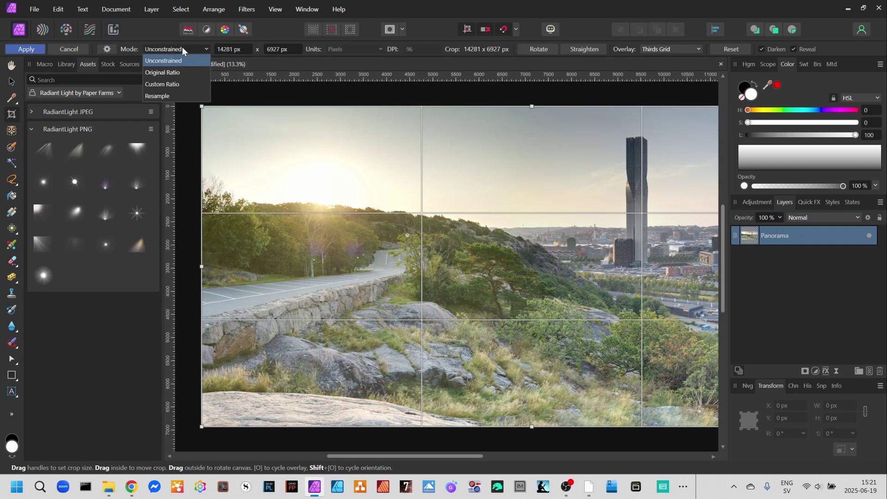
pyautogui.click(182, 48)
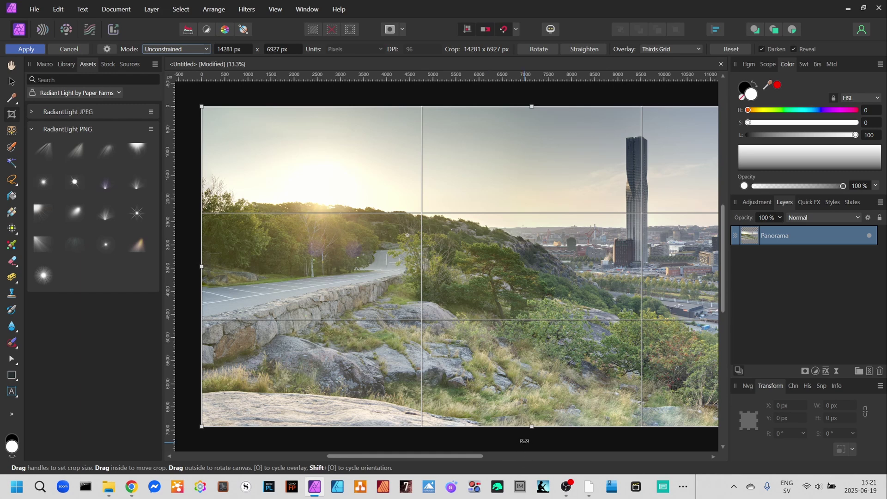
pyautogui.moveTo(532, 426); pyautogui.dragTo(532, 391)
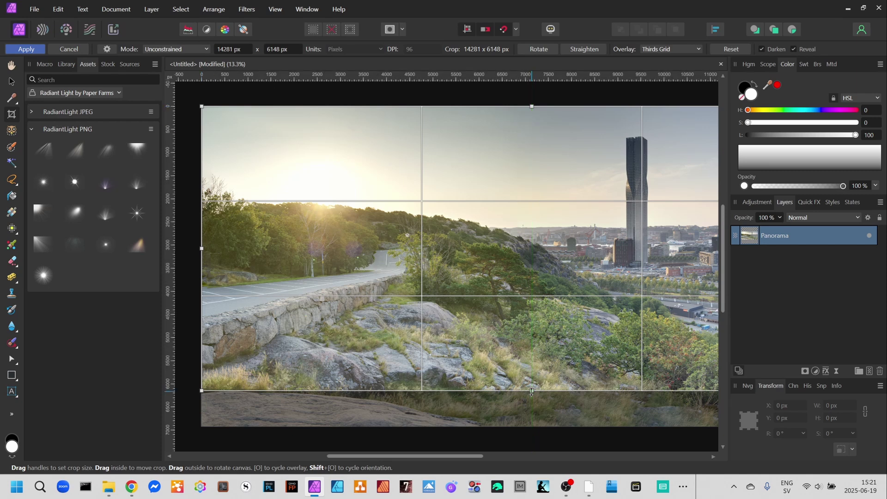
# Examine the panorama's image detail around the tower and along the right-hand edge of the city at 75% zoom.
pyautogui.moveTo(461, 456); pyautogui.dragTo(551, 461)
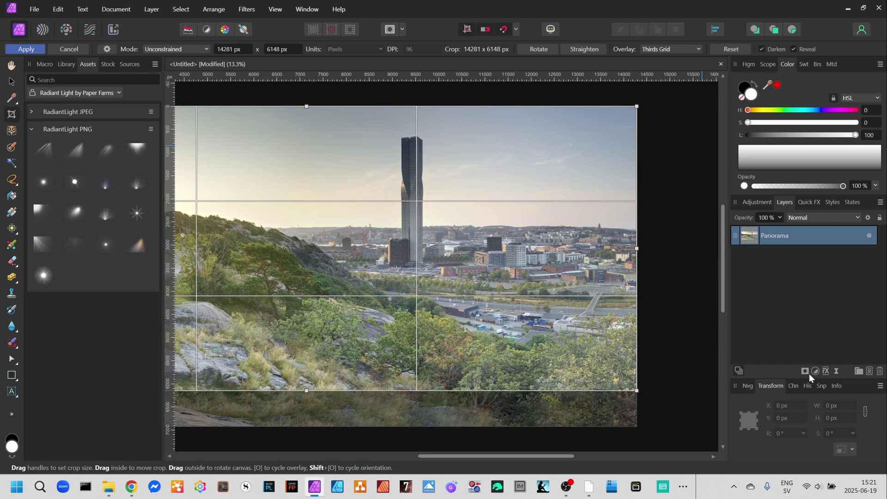
pyautogui.click(748, 385)
pyautogui.click(849, 382)
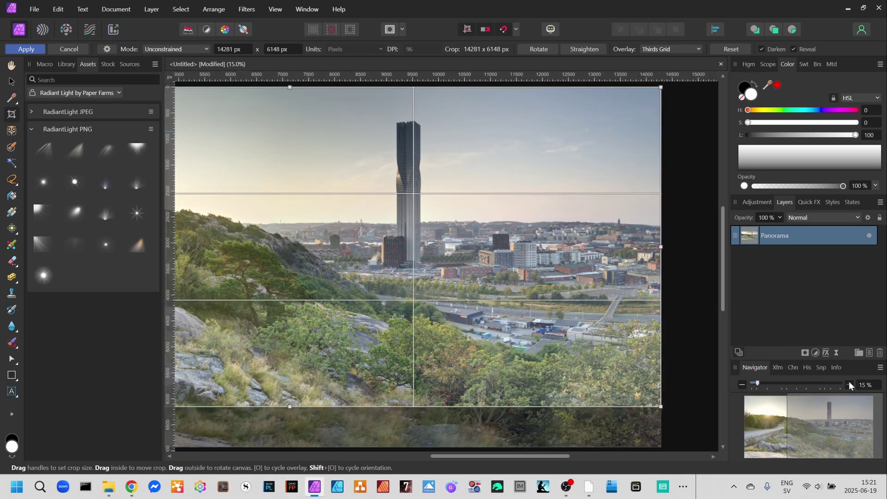
pyautogui.click(849, 382)
pyautogui.click(849, 382)
pyautogui.click(849, 382)
pyautogui.click(849, 382)
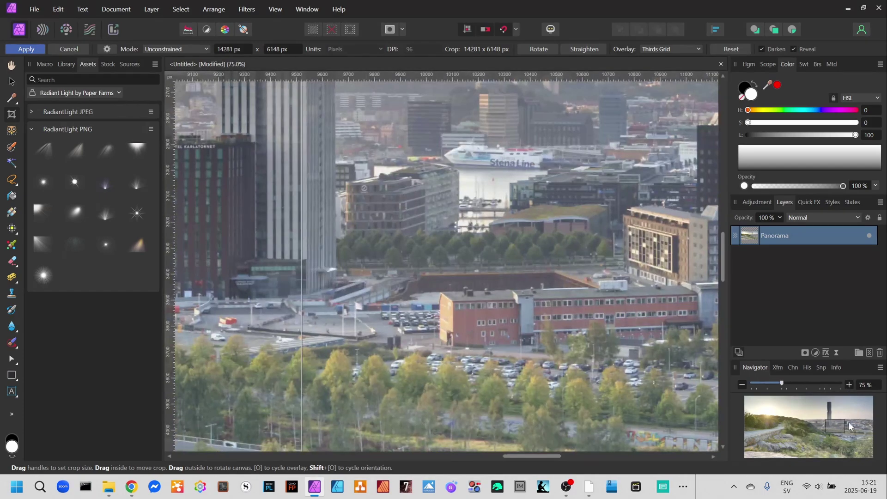
pyautogui.moveTo(848, 422); pyautogui.dragTo(866, 430)
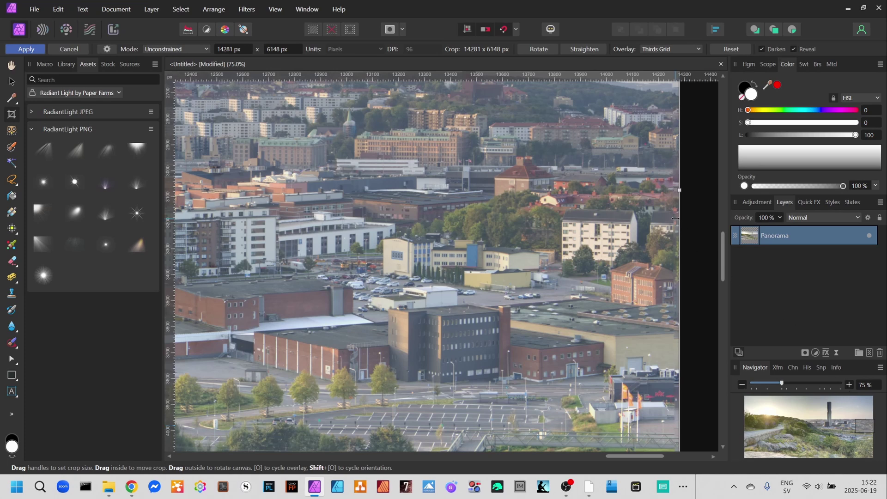
# Trim the crop's right-hand edge to a width of 14118 px and its left-hand edge to a width of 13866 px.
pyautogui.moveTo(679, 189); pyautogui.dragTo(637, 199)
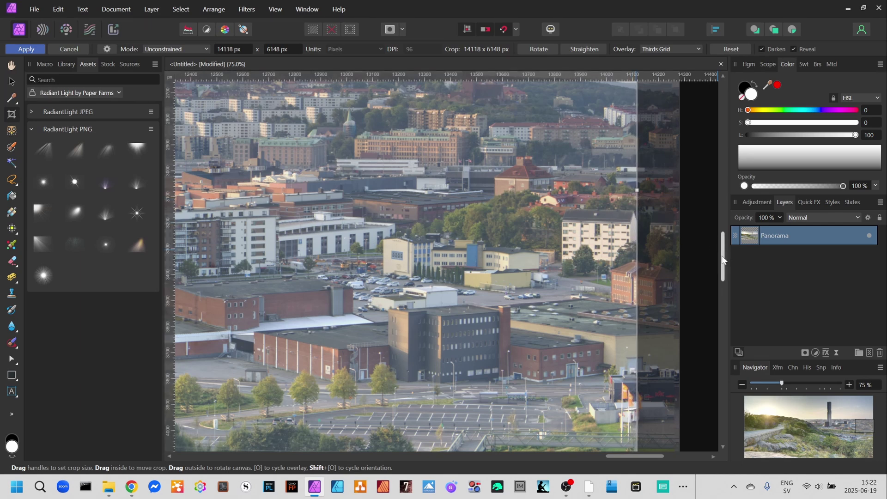
pyautogui.moveTo(723, 259); pyautogui.dragTo(737, 144)
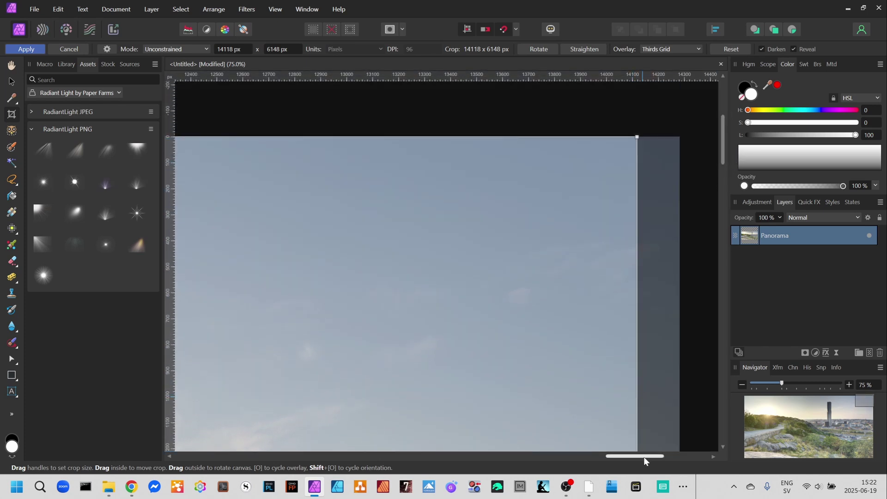
pyautogui.moveTo(644, 457); pyautogui.dragTo(228, 424)
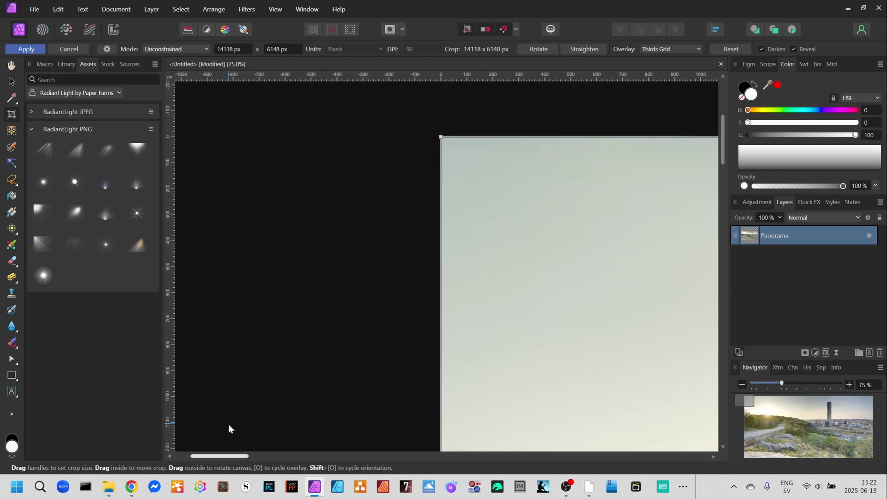
pyautogui.moveTo(722, 157); pyautogui.dragTo(719, 215)
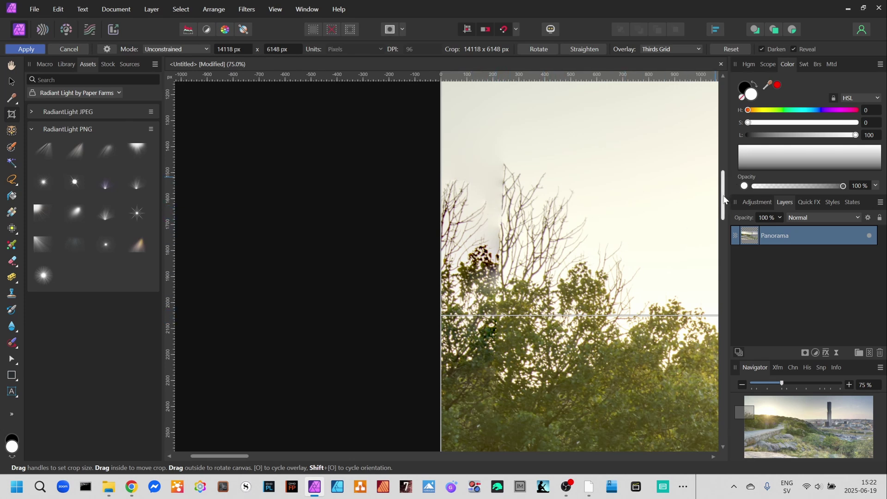
pyautogui.moveTo(725, 192); pyautogui.dragTo(727, 234)
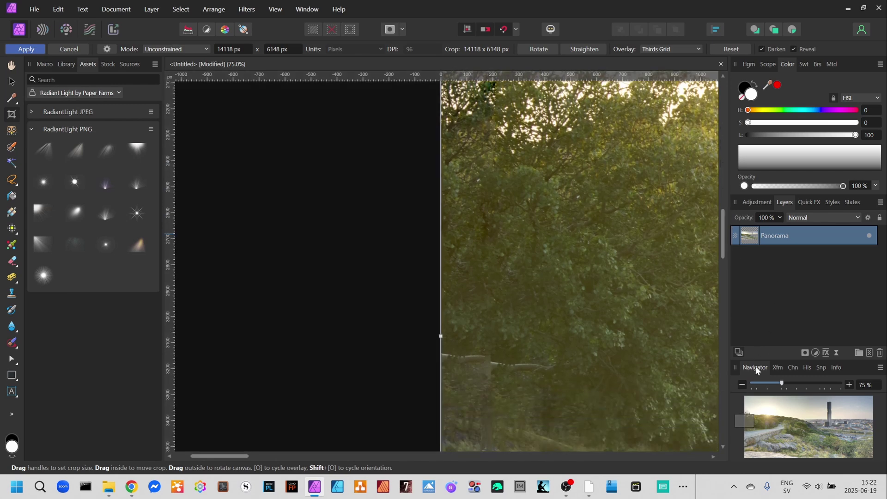
pyautogui.click(742, 385)
pyautogui.click(741, 385)
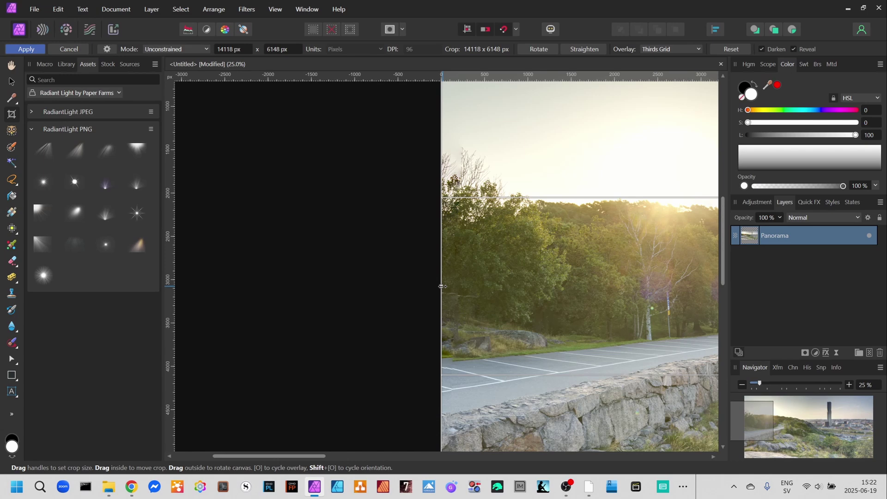
pyautogui.moveTo(442, 286); pyautogui.dragTo(464, 287)
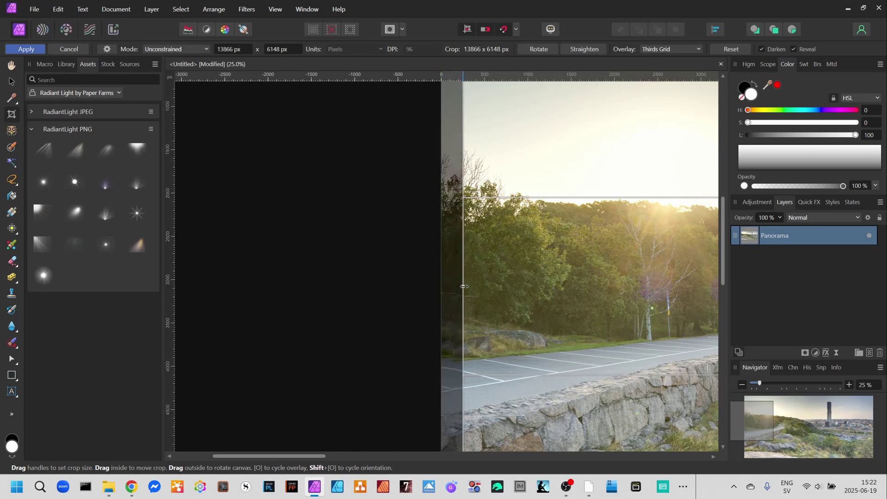
# Check the crop boundary along the panorama's lower edge and apply the crop.
pyautogui.moveTo(723, 248); pyautogui.dragTo(724, 305)
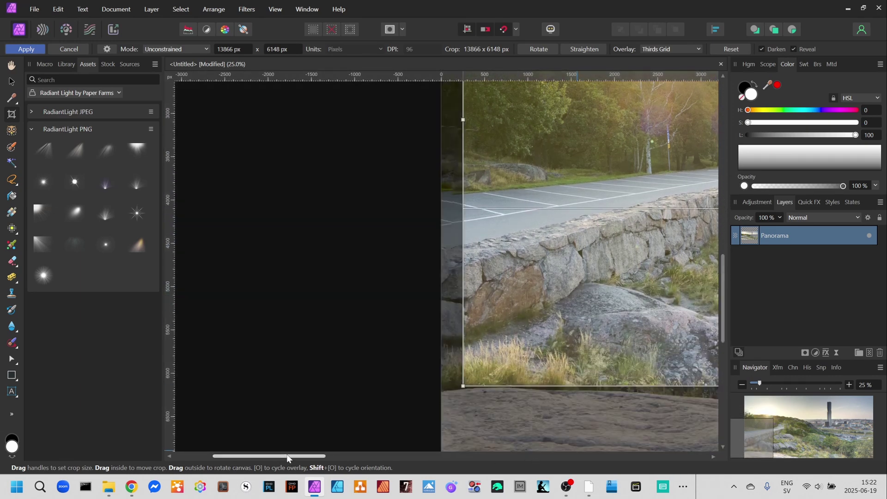
pyautogui.moveTo(286, 458); pyautogui.dragTo(516, 454)
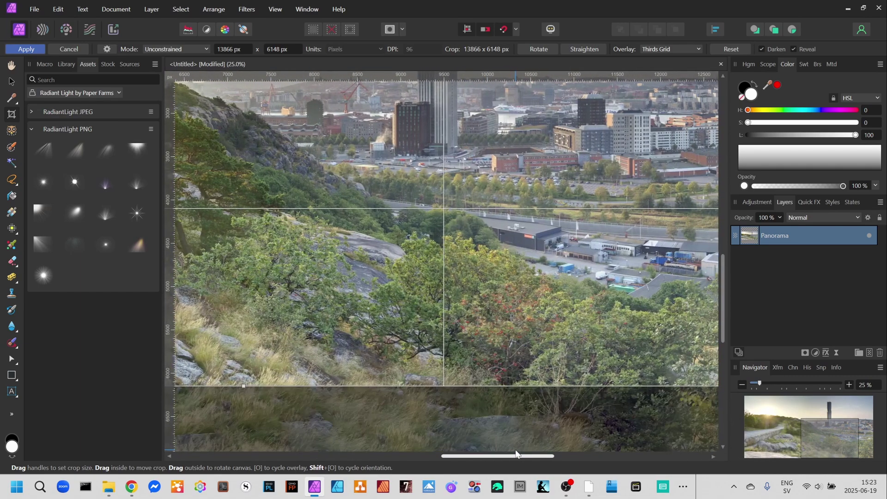
pyautogui.click(26, 49)
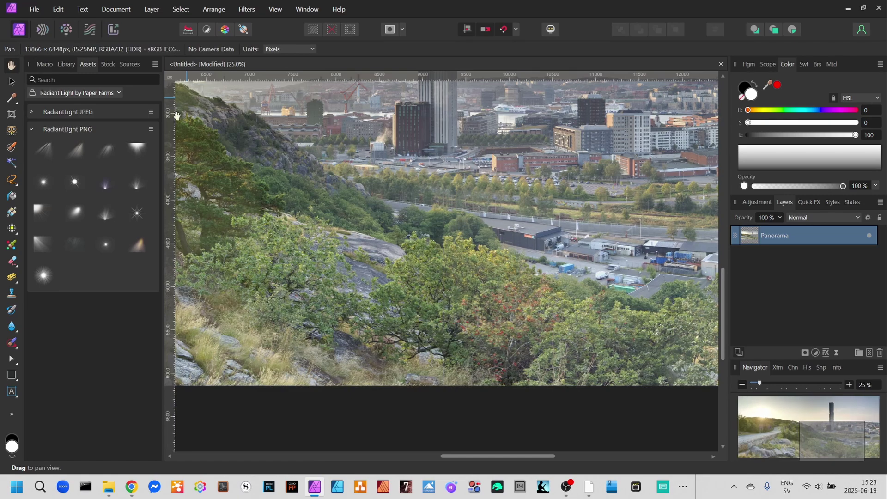
# View the whole cropped panorama centred on the canvas at 10% zoom.
pyautogui.click(742, 385)
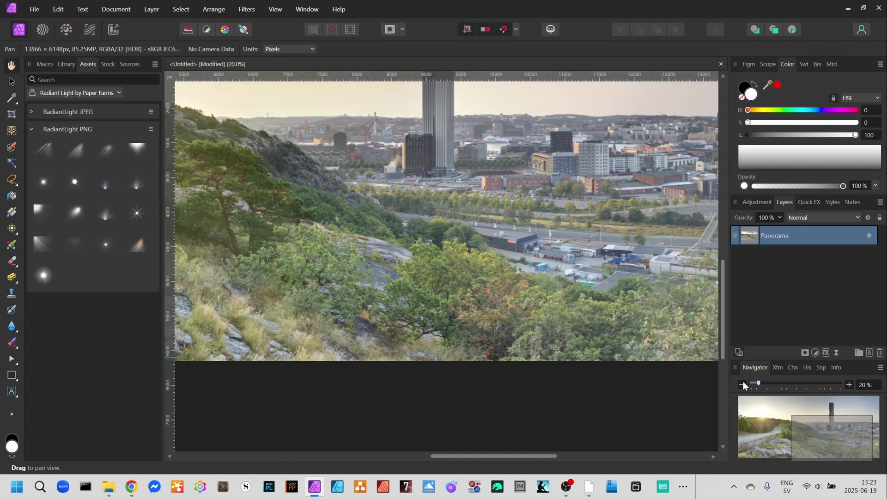
pyautogui.click(742, 385)
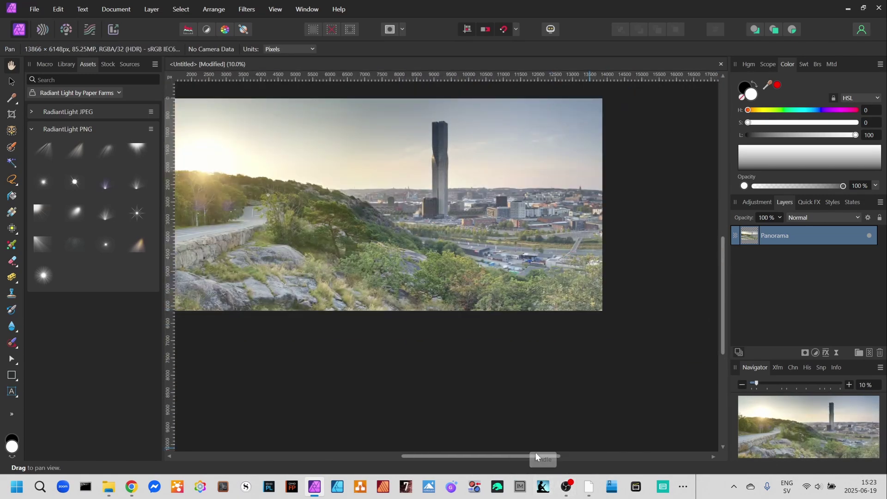
pyautogui.moveTo(511, 457); pyautogui.dragTo(467, 445)
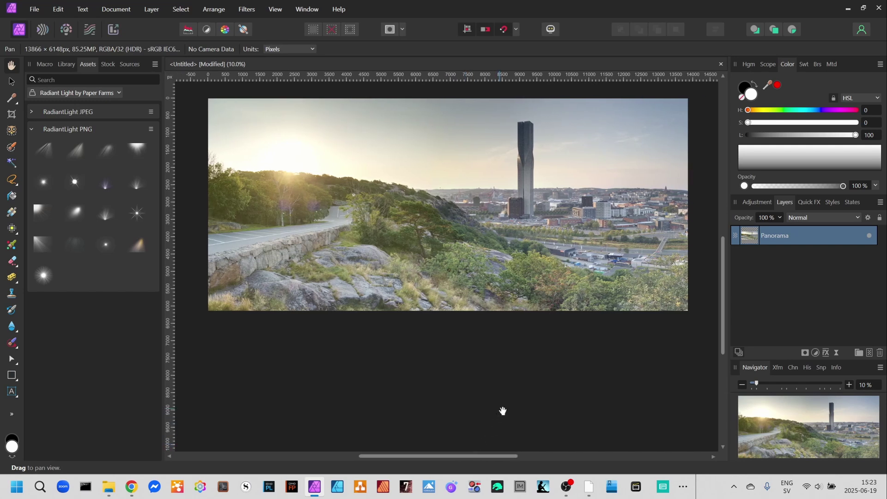
pyautogui.scroll(2, 503, 409)
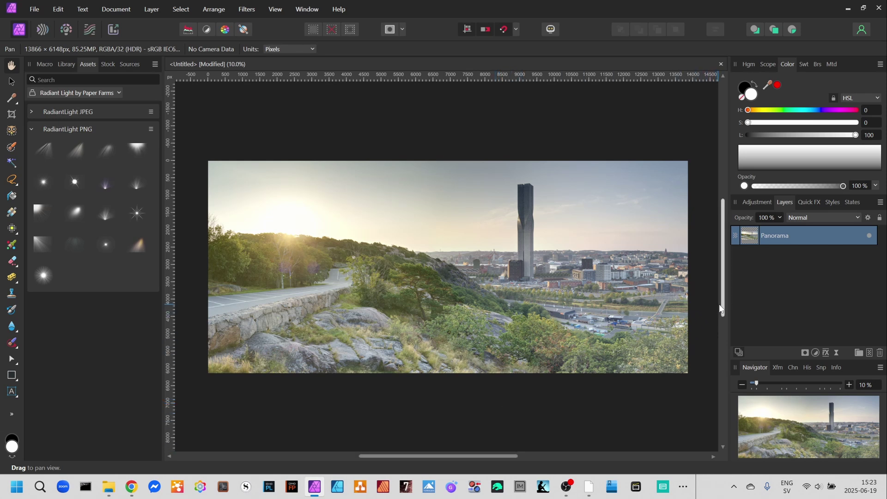
pyautogui.scroll(-1, 723, 309)
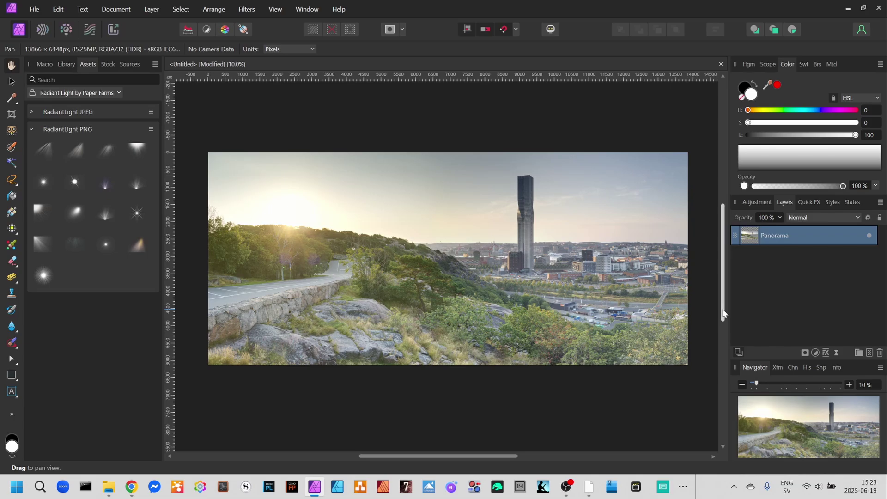